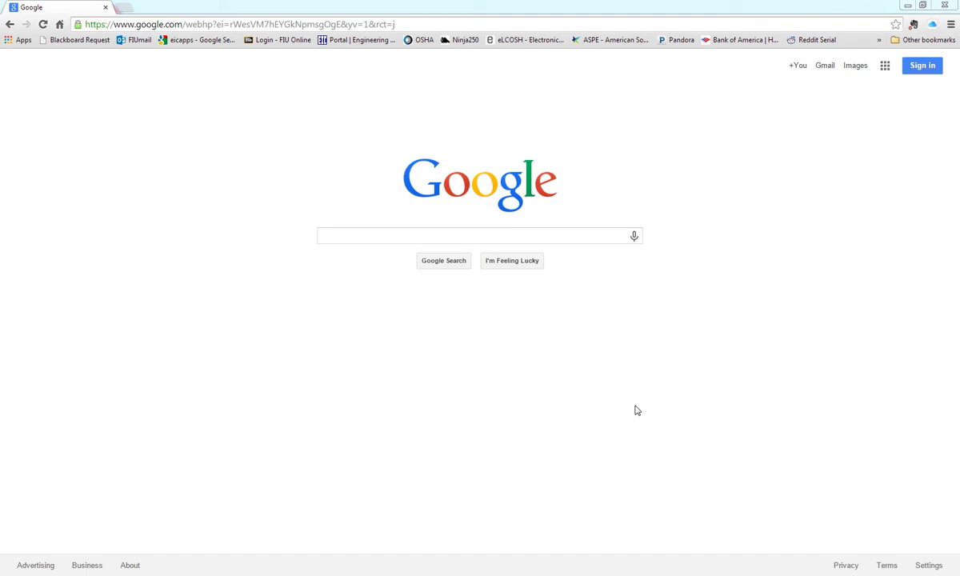
click(375, 25)
click(374, 25)
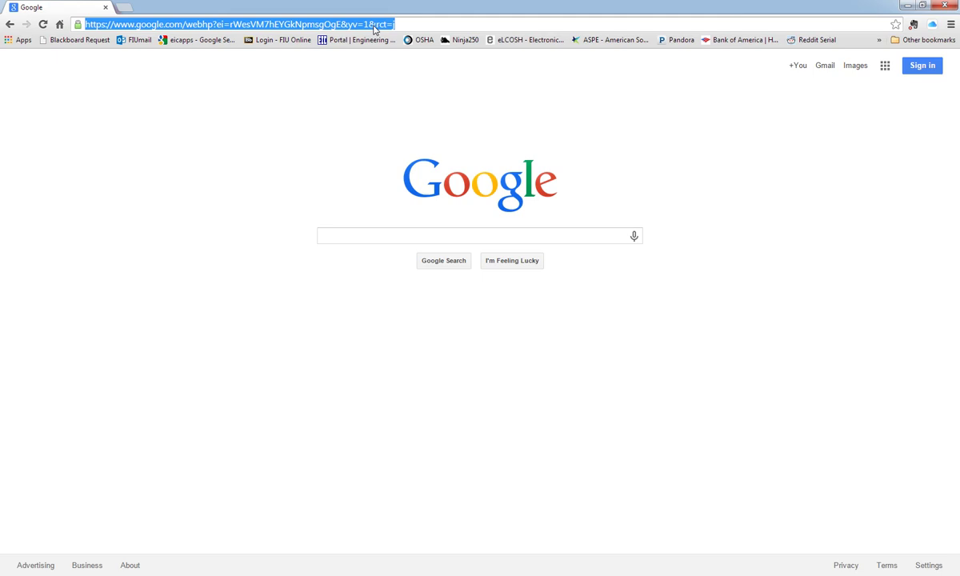
text(www.ei)
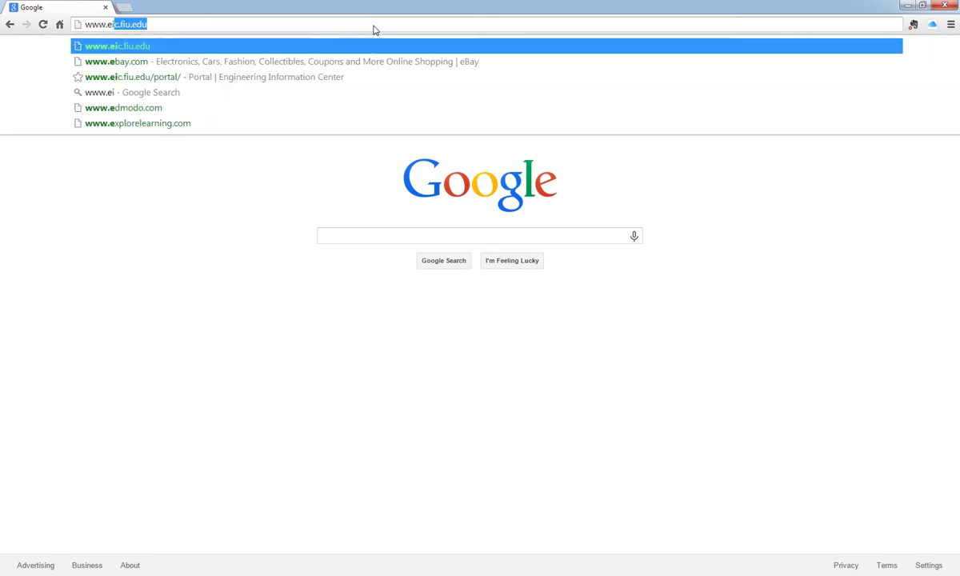
text(c.)
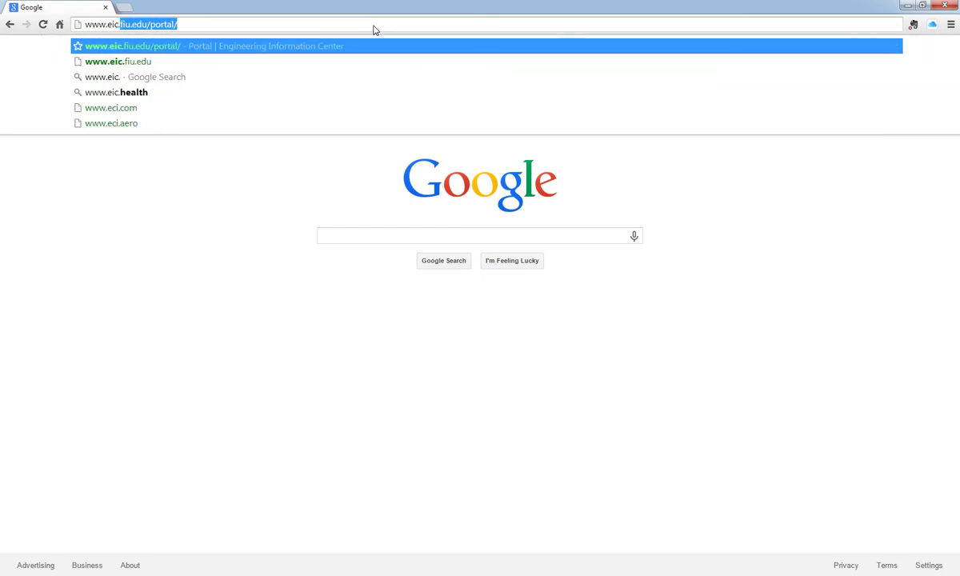
text(fiu.edu)
key(Return)
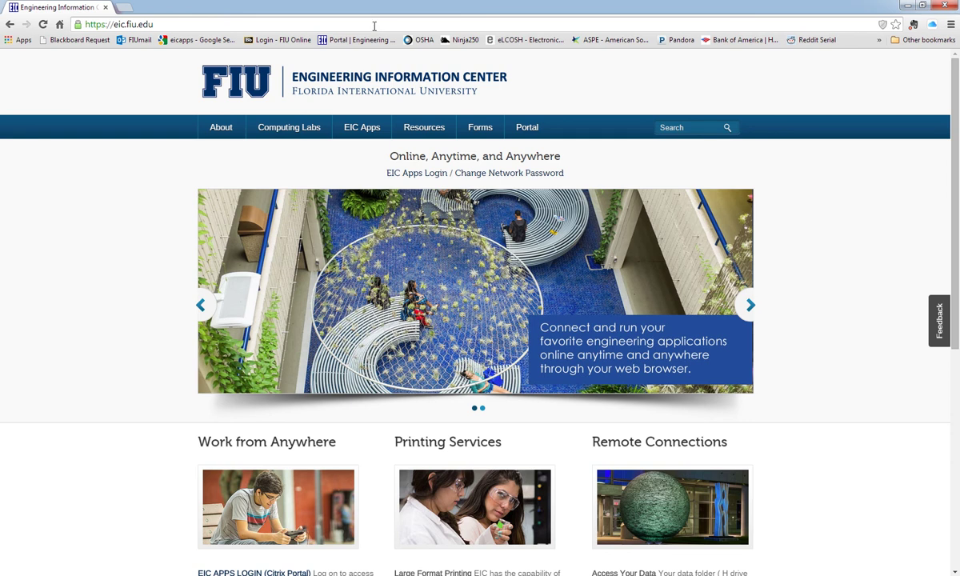
Go to the EIC APPS Login page from the EIC Apps menu, skipping the client install
mouse_move(363, 136)
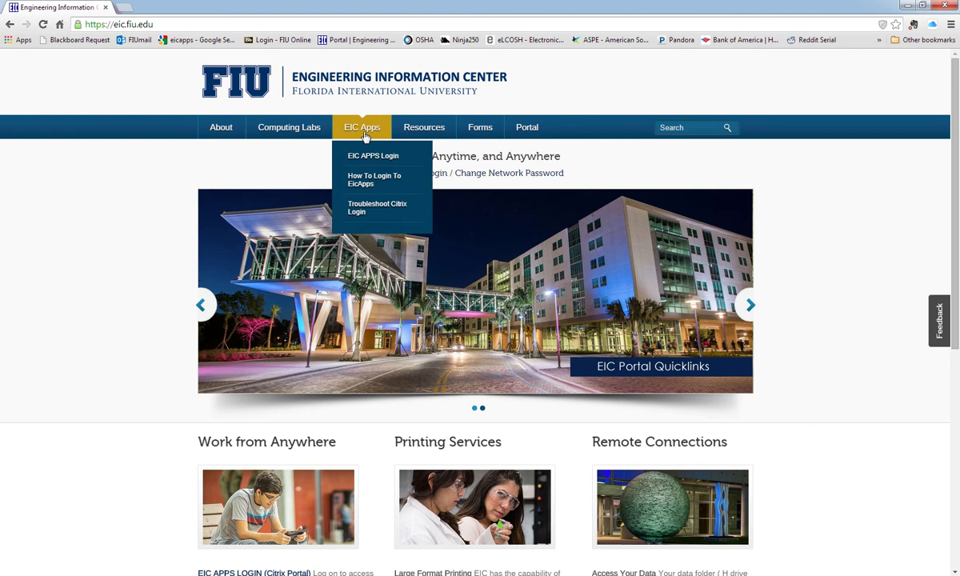
click(388, 158)
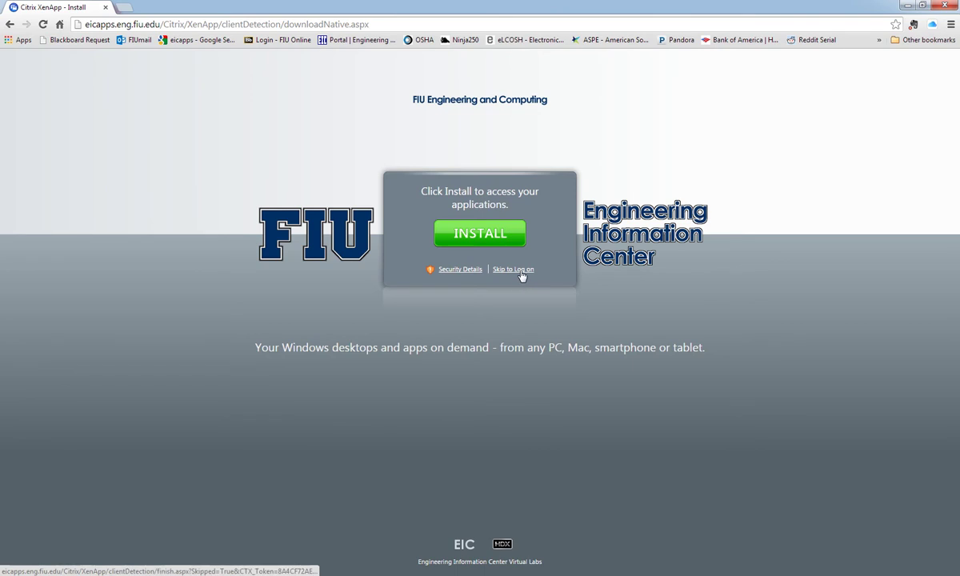
click(519, 270)
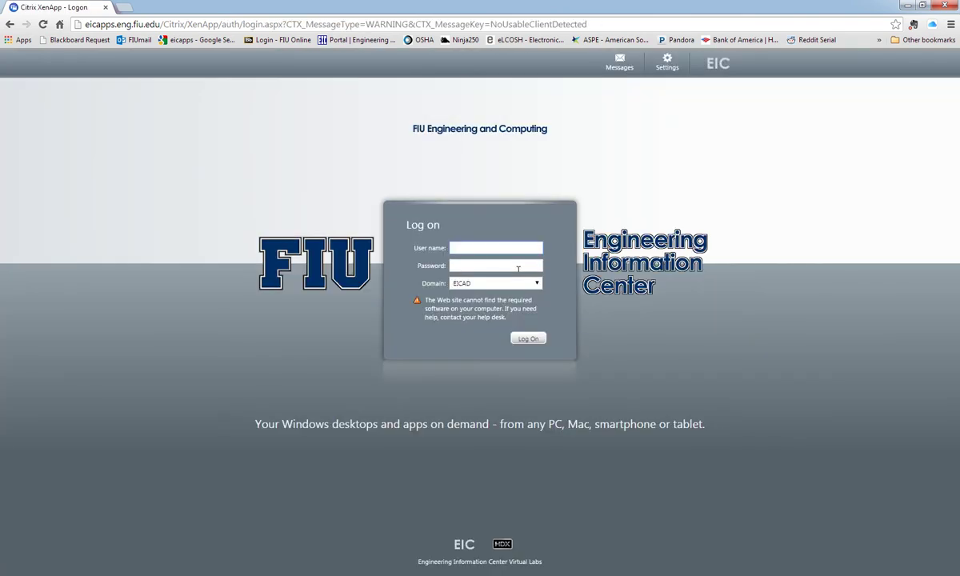
Log on to Citrix XenApp with the user name and password
click(520, 250)
key(Tab)
text(•••••••••••)
key(Return)
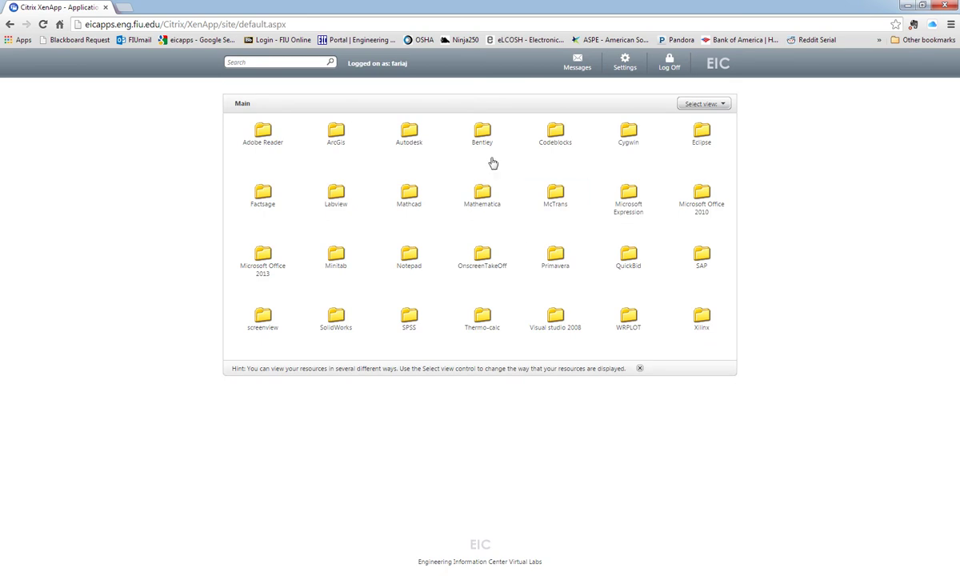
Launch OnscreenTakeOff from its folder and open the downloaded launch.ica file
click(482, 266)
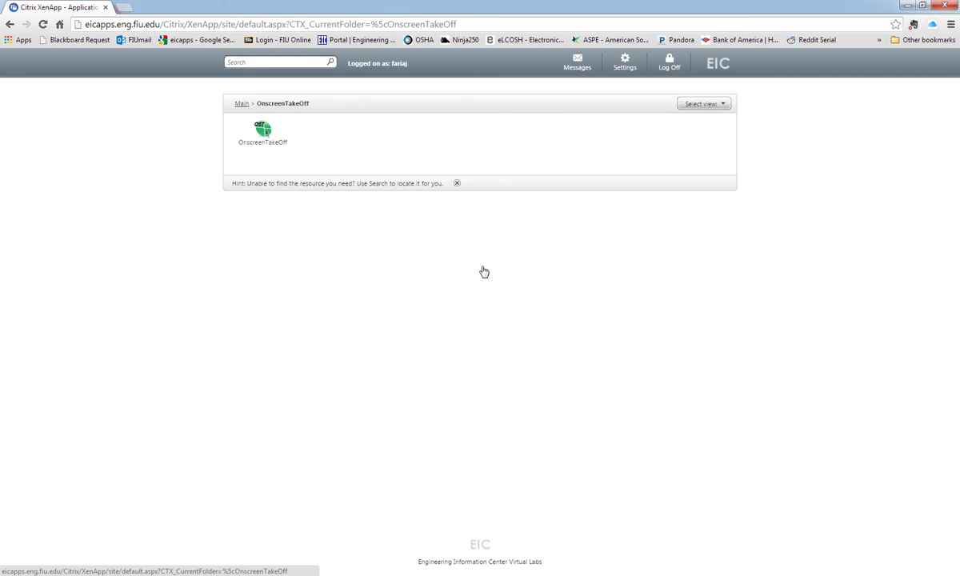
click(262, 141)
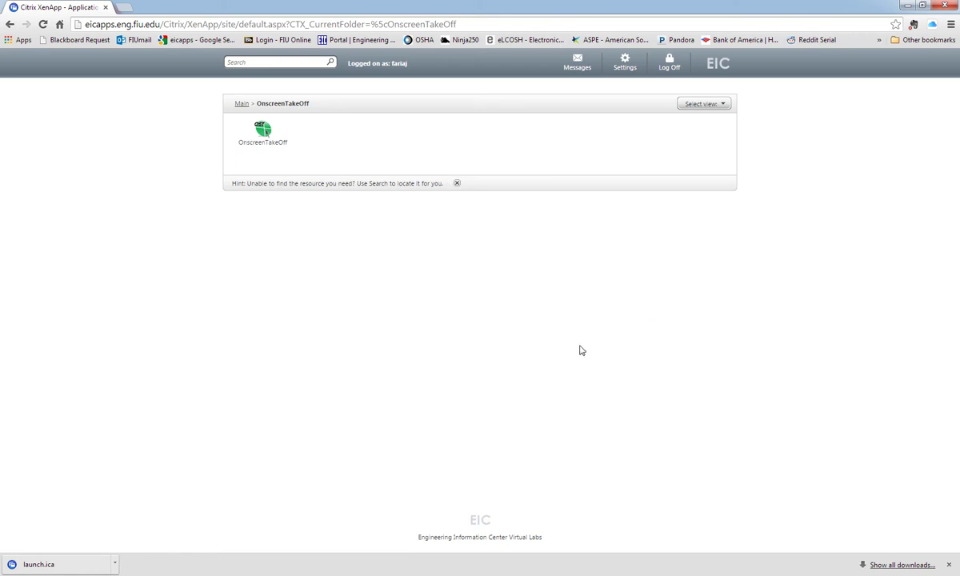
click(115, 564)
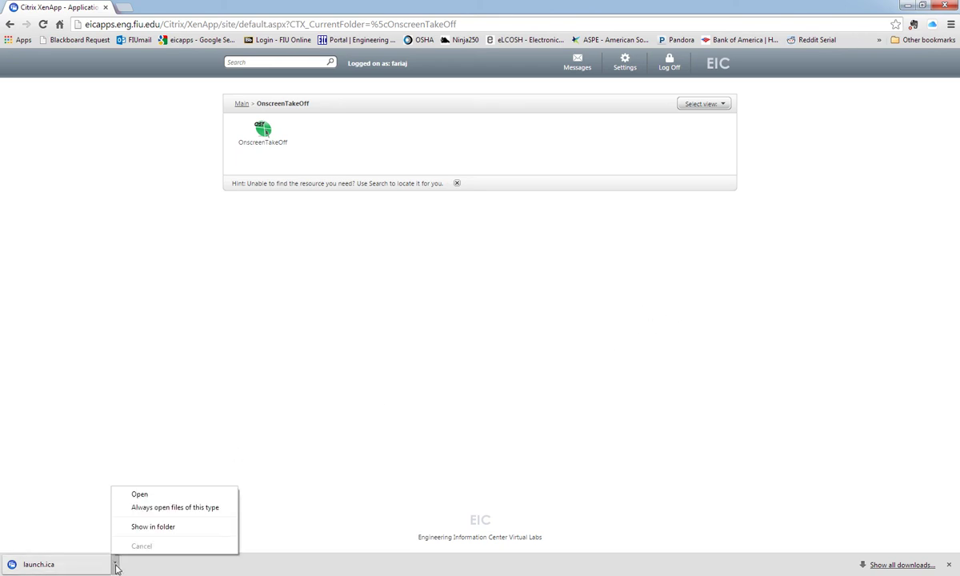
click(142, 494)
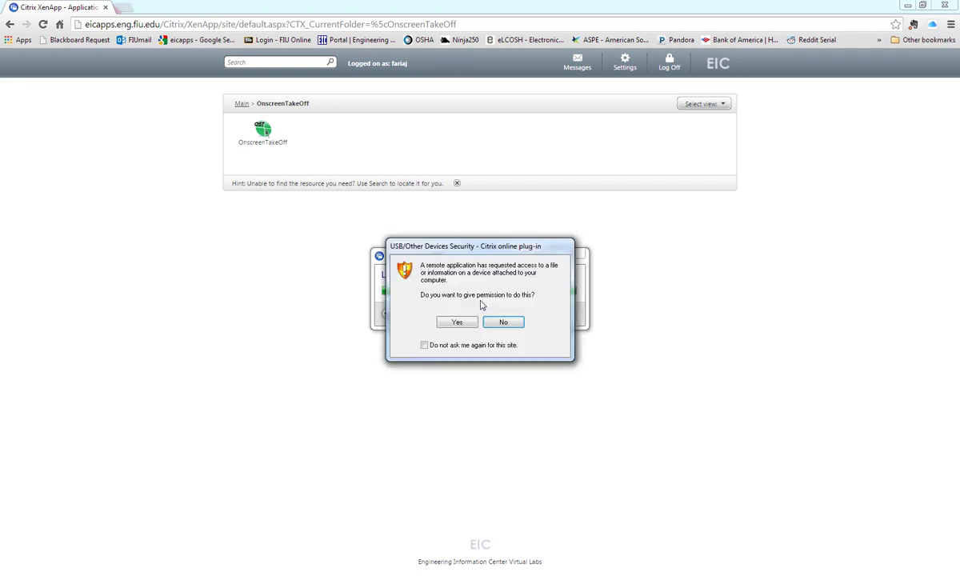
Allow device access with Yes in the USB/Other Devices Security dialog
click(456, 322)
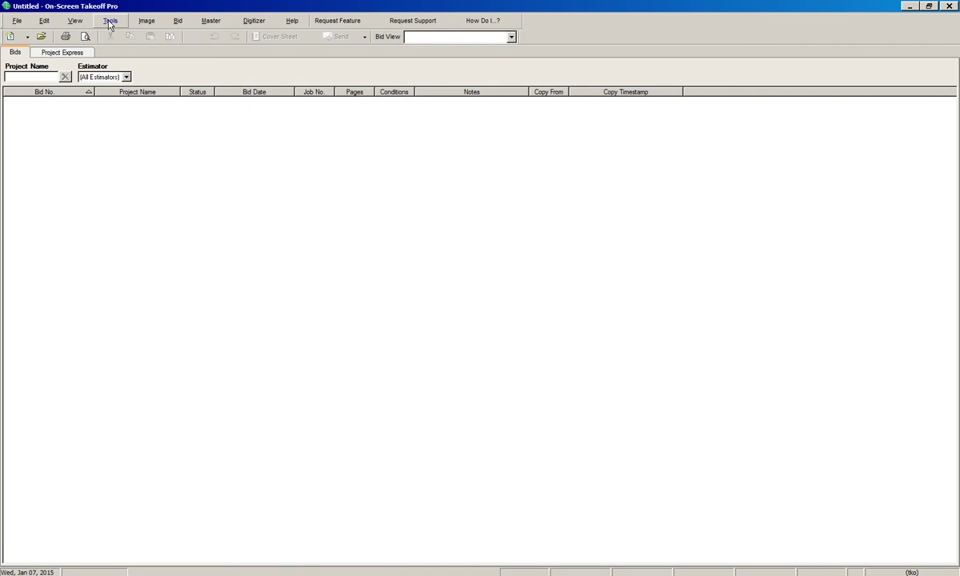
In Tools > Options > Folders, change the Database, Backup and Planroom folder drives from C: to h:
click(110, 21)
click(143, 322)
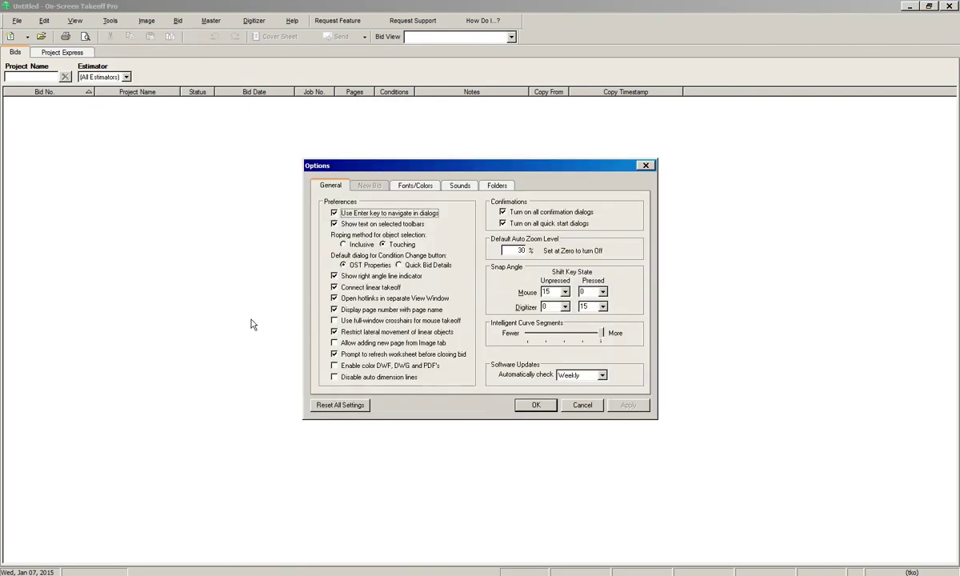
click(493, 186)
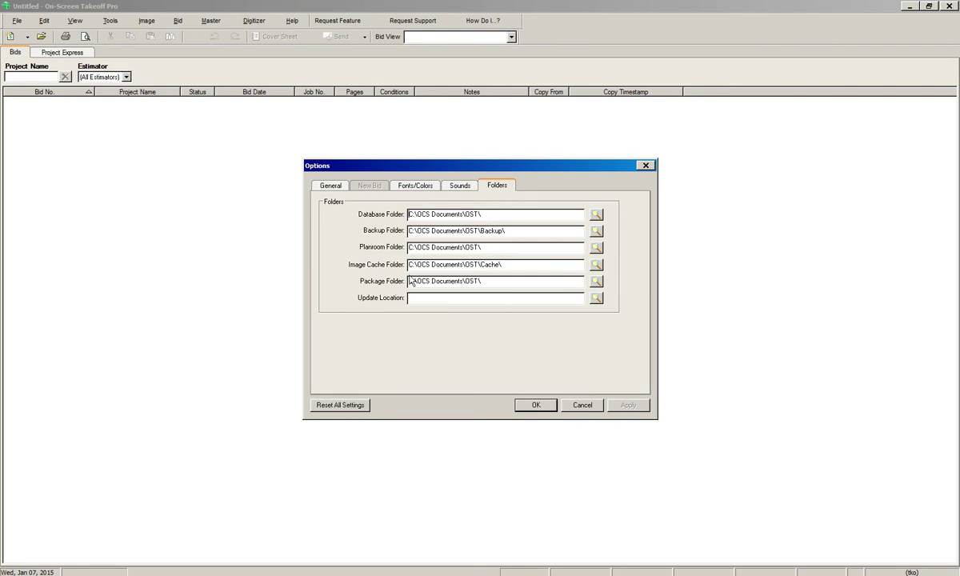
key(Delete)
key(Delete)
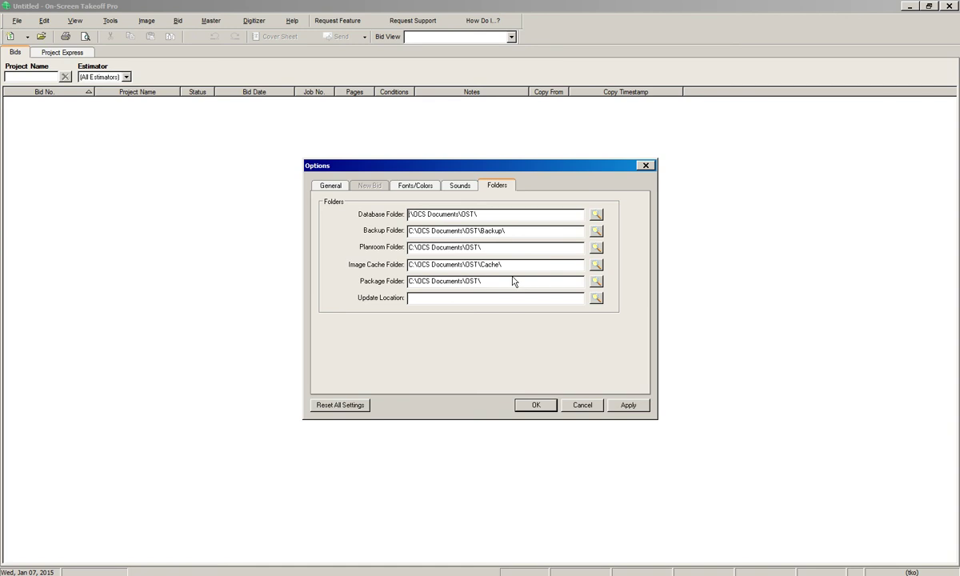
text(h:)
key(Delete)
key(Delete)
text(h:)
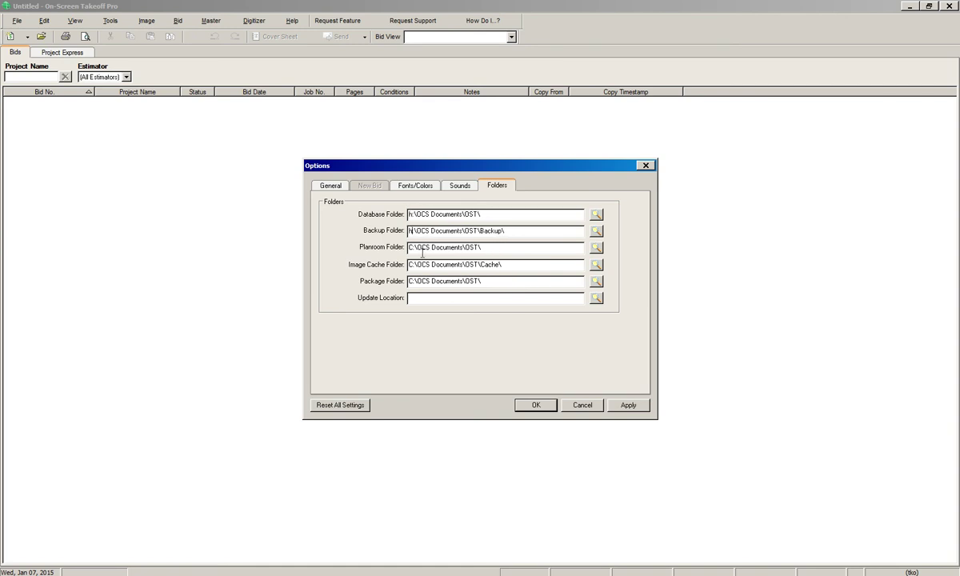
key(Delete)
key(Delete)
text(h:)
Change the Image Cache and Package folder paths from C: to h:
click(446, 266)
key(Home)
key(Delete)
key(Delete)
text(h)
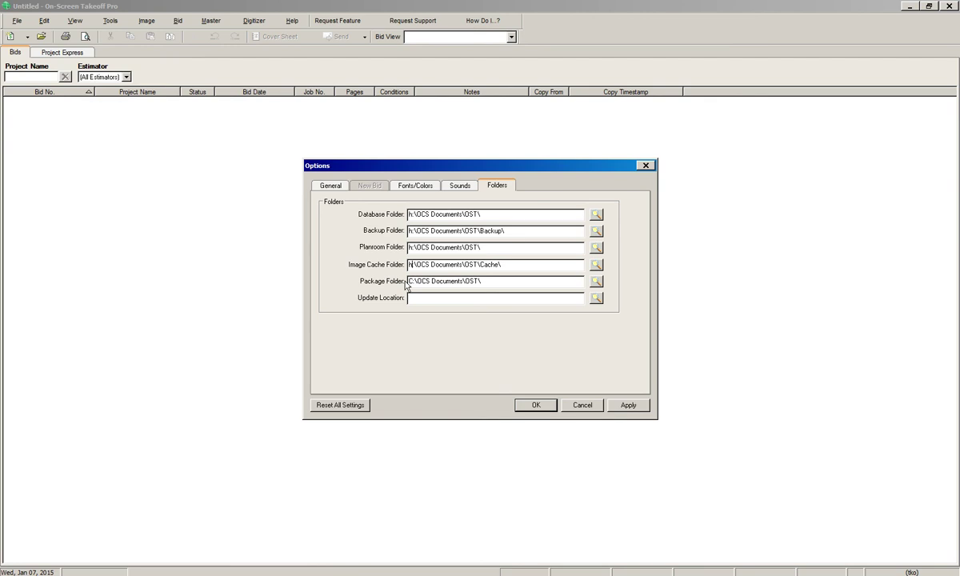
text(:)
click(408, 282)
key(Home)
key(Delete)
key(Delete)
text(h:)
key(End)
Apply and save the h: folder paths, then reopen Options to verify the Folders tab
click(627, 406)
click(536, 406)
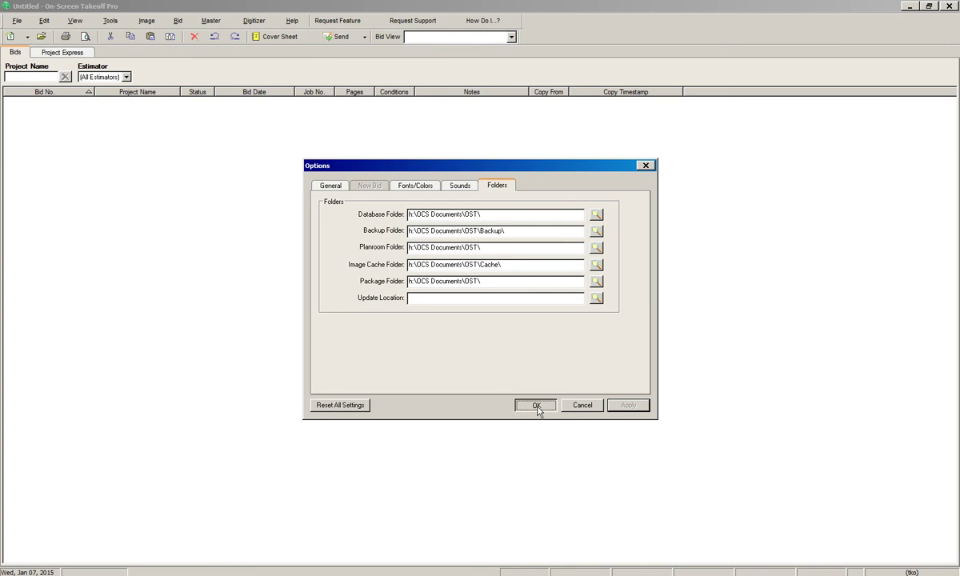
click(109, 21)
click(156, 321)
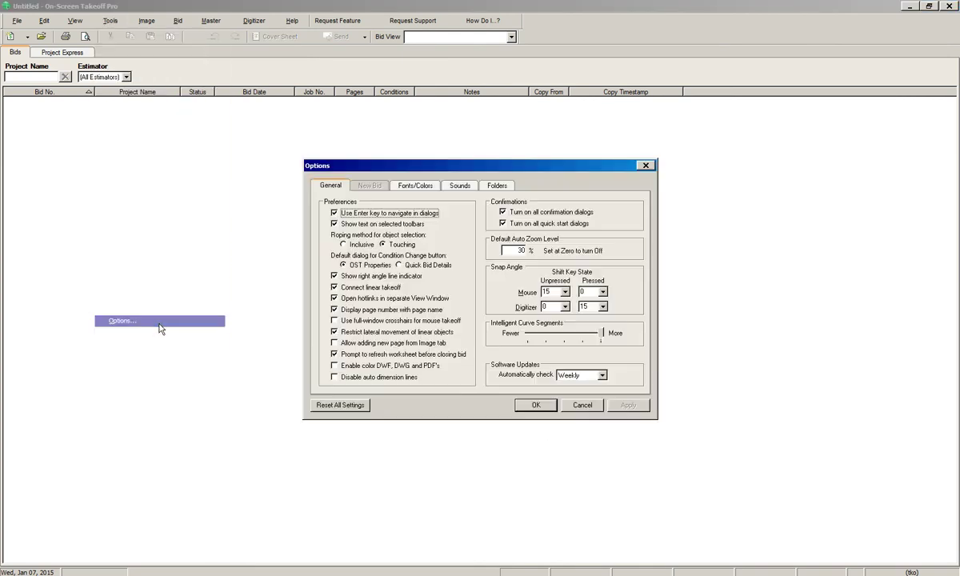
click(498, 186)
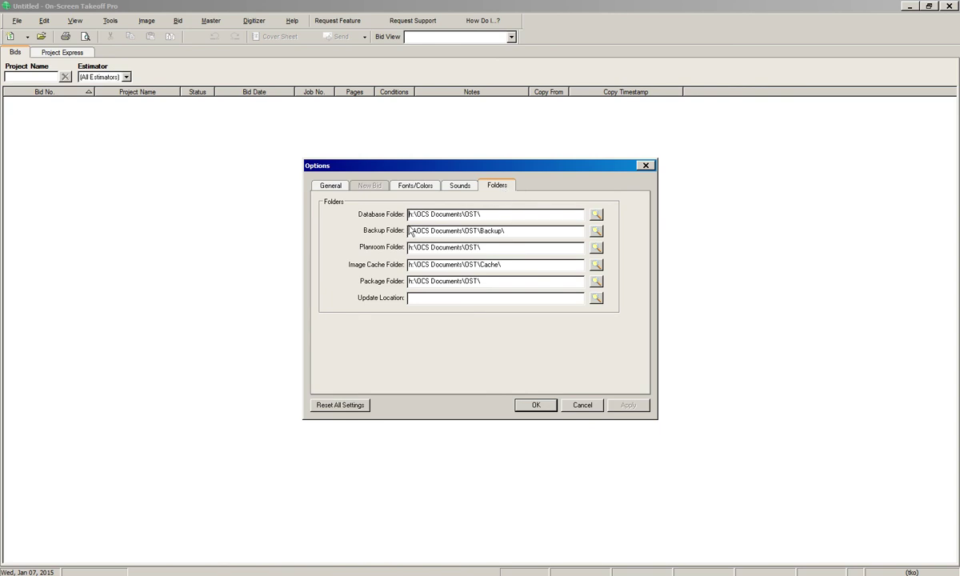
click(535, 405)
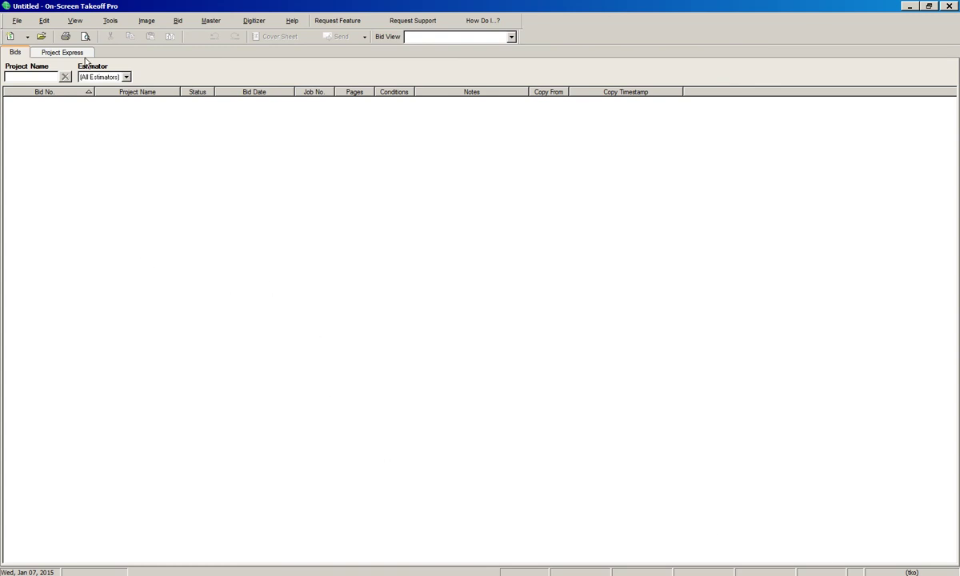
Open File > Check Authorization to view the Academic Edition 3.91 licence
click(111, 22)
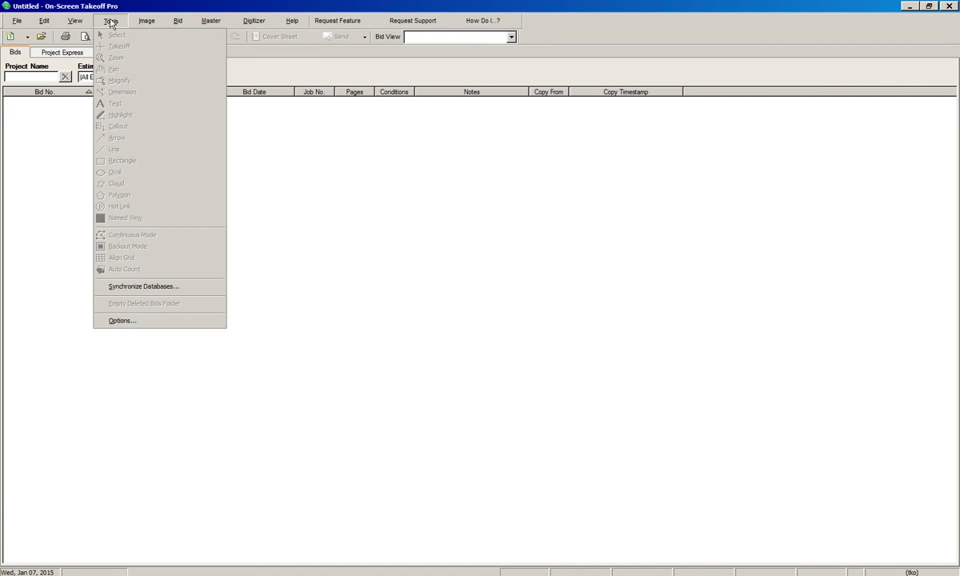
click(16, 21)
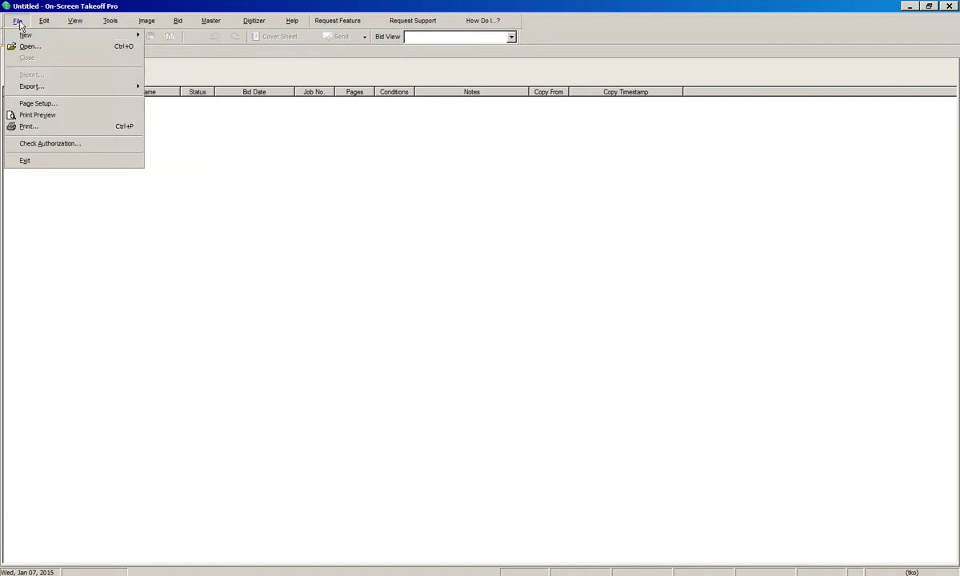
click(44, 145)
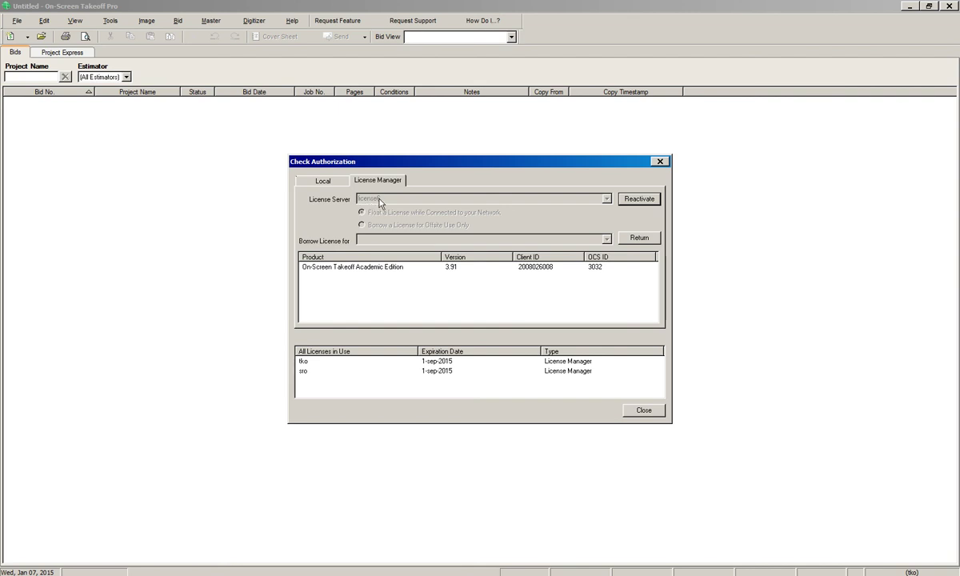
Reactivate the licence, acknowledge Activation Successful, and close the authorization window
click(640, 200)
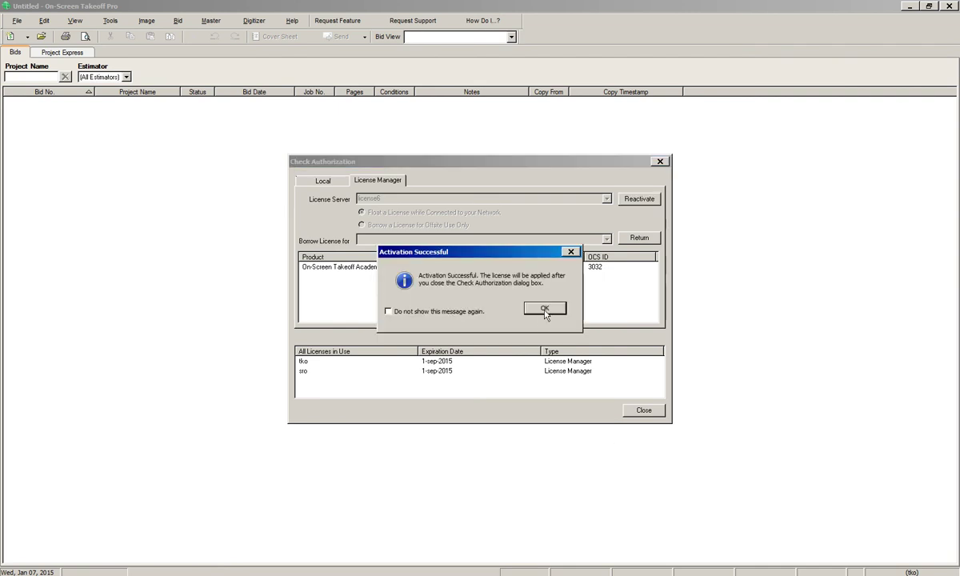
click(544, 309)
click(644, 409)
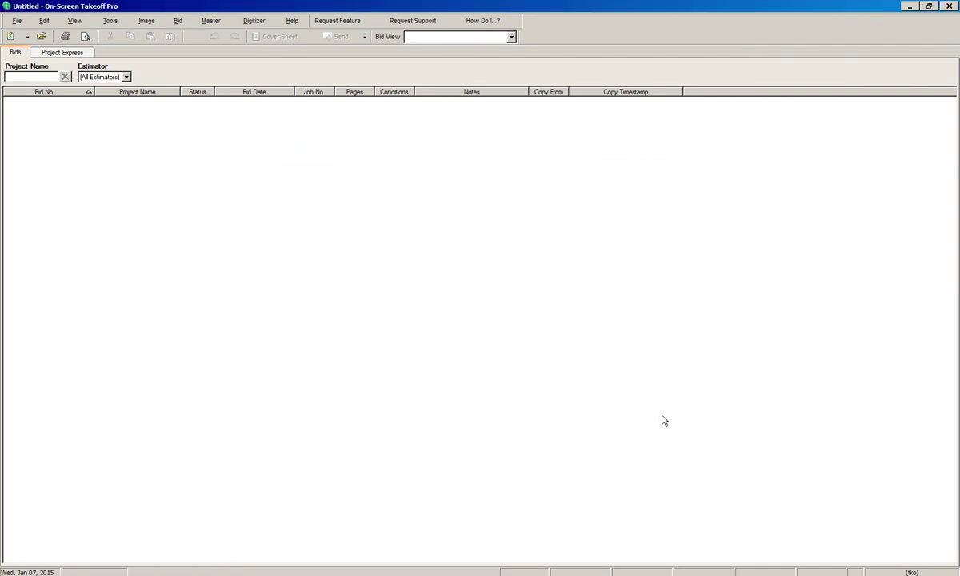